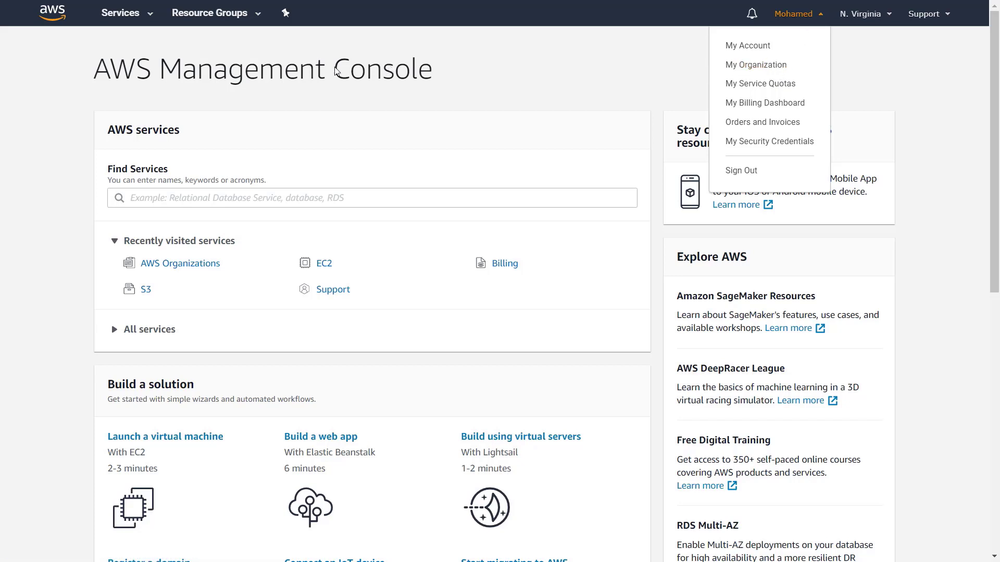
- Open AWS Organizations from the recently visited services to reach its Accounts page
click(128, 21)
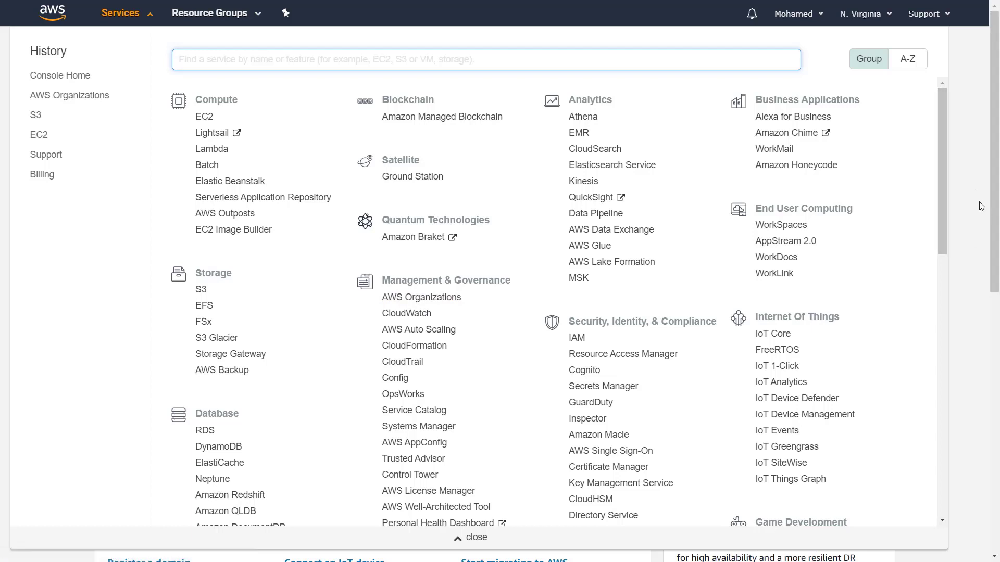
click(973, 184)
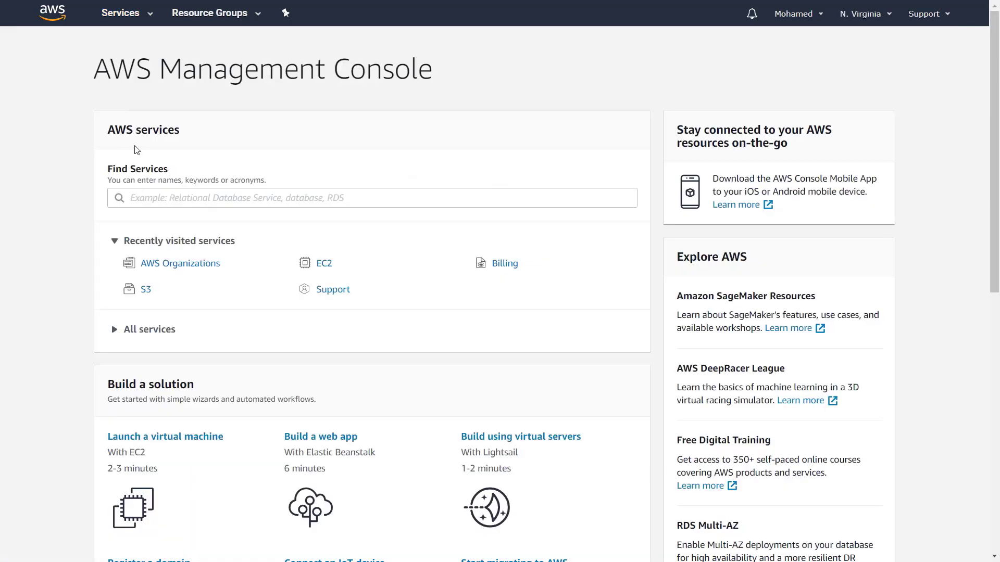
click(197, 268)
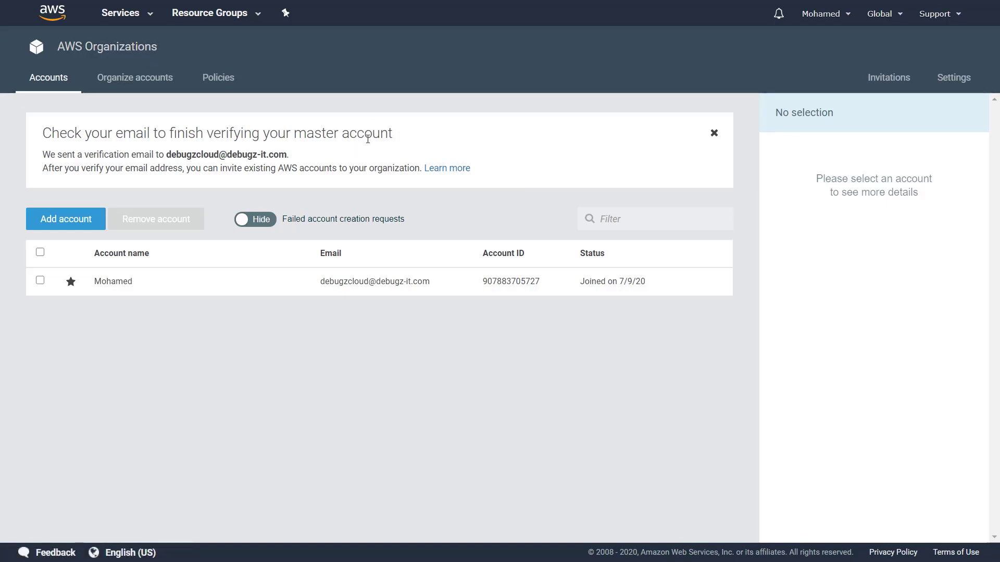
- Verify the master account's email by loading the Outlook verification link in the browser
key(alt+Tab)
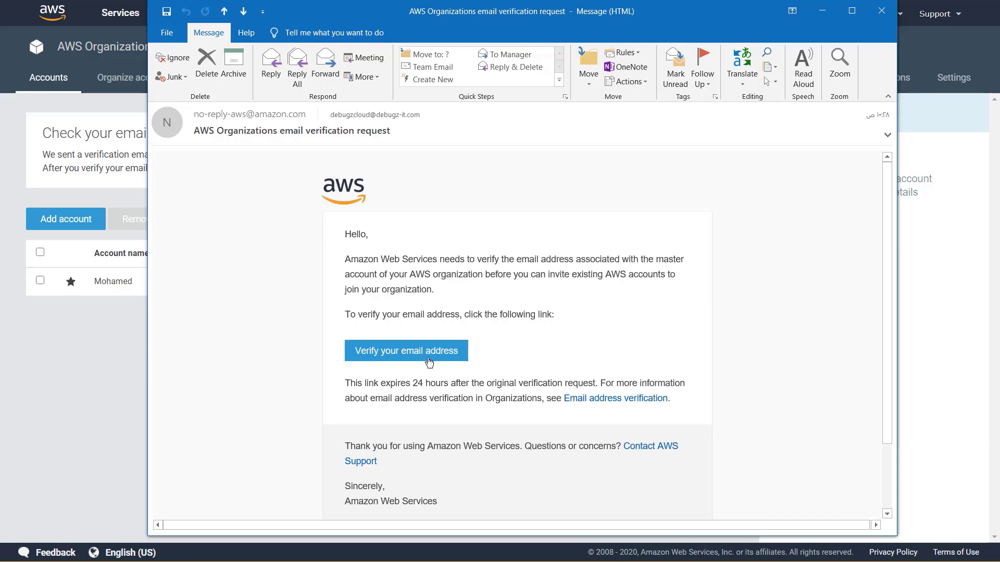
click(102, 330)
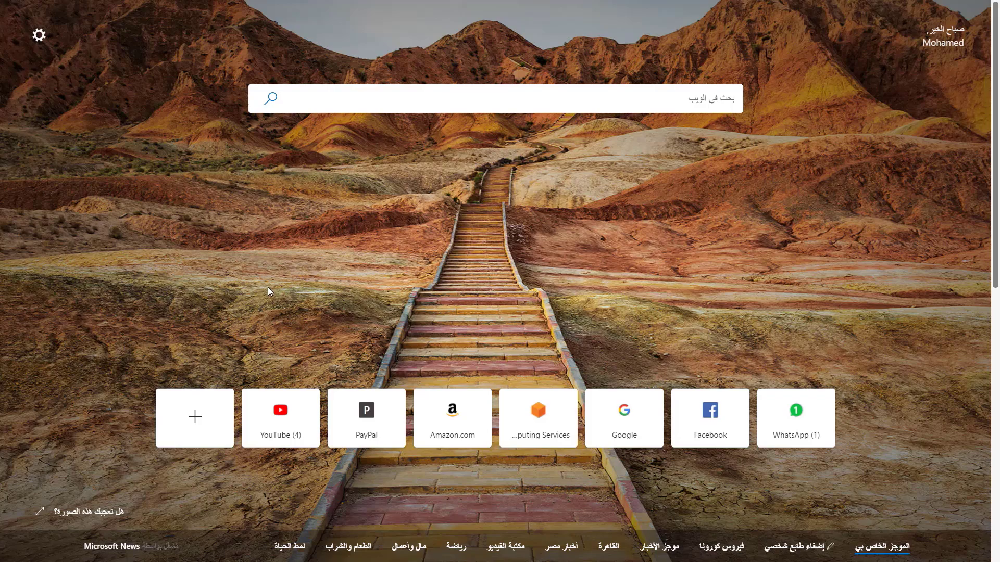
key(F11)
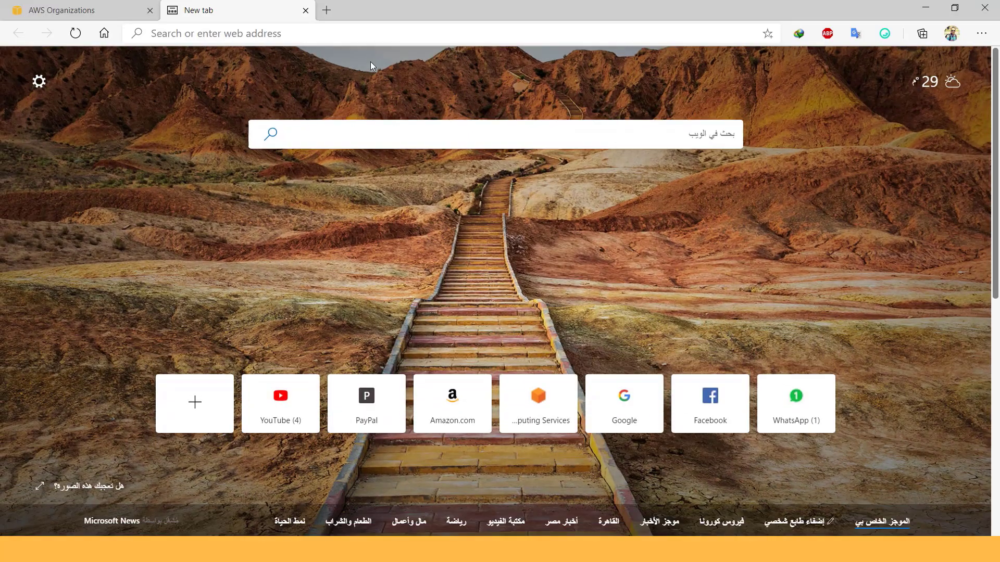
click(260, 33)
key(ctrl+v)
key(Return)
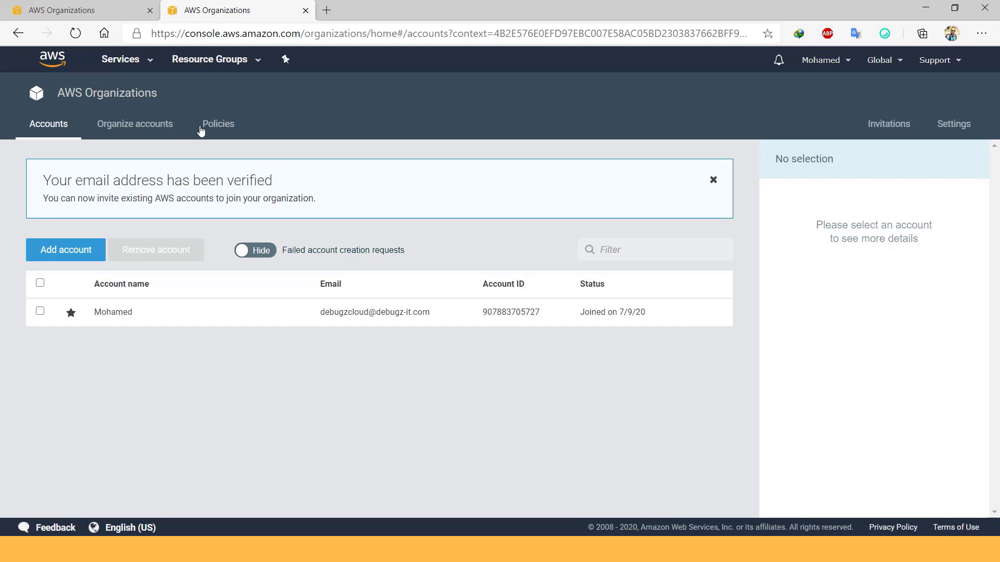
- Close the old Organizations tab and start adding an account from the Accounts page
click(148, 11)
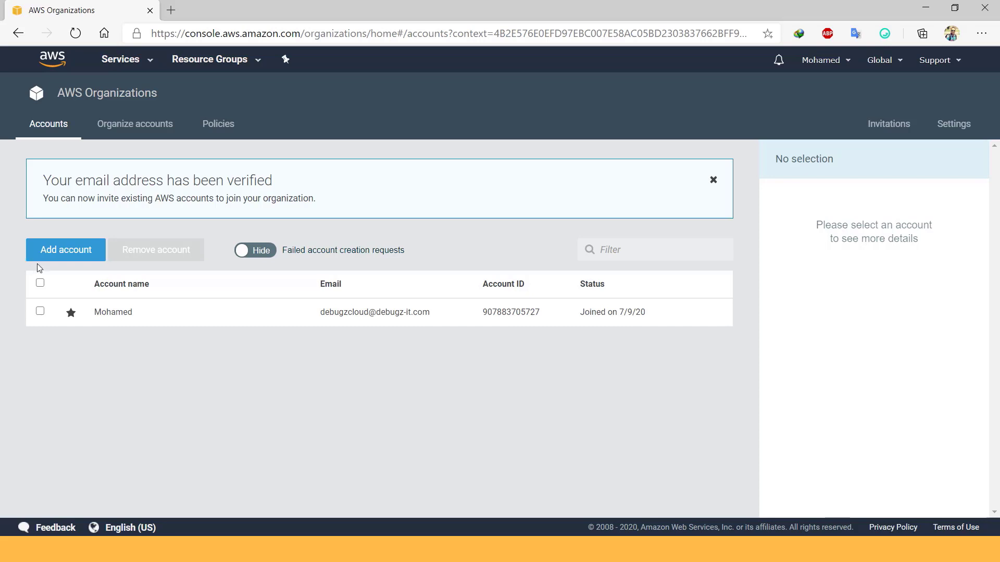
click(74, 255)
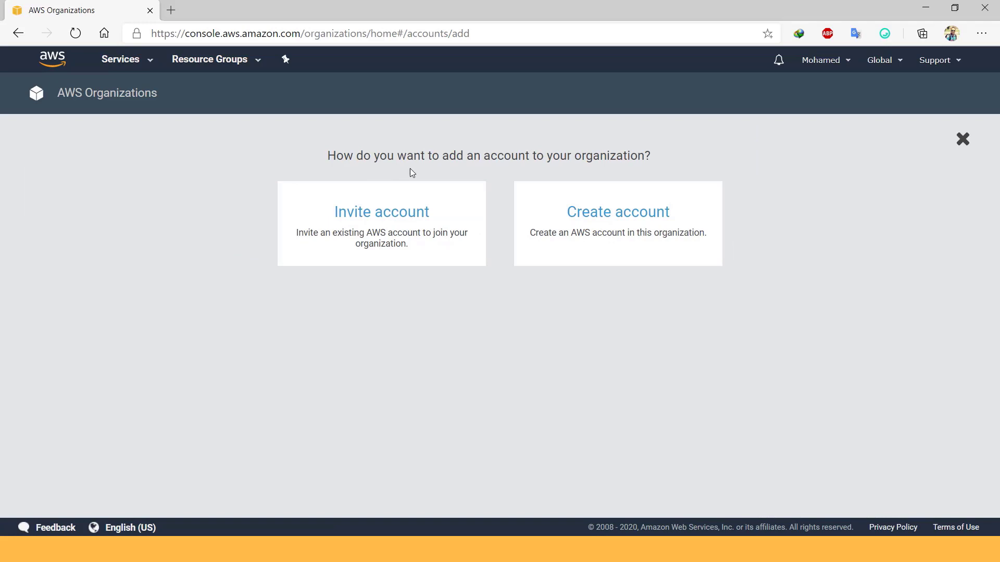
- Invite the payment account's email address with the note 'Welcome to our Org.'
click(403, 216)
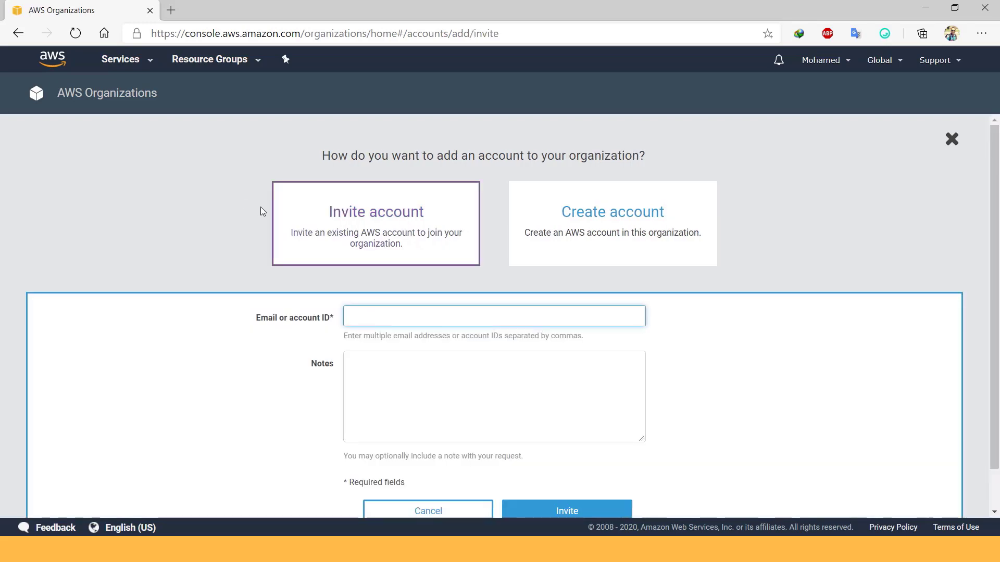
scroll(498, 262, down, 1)
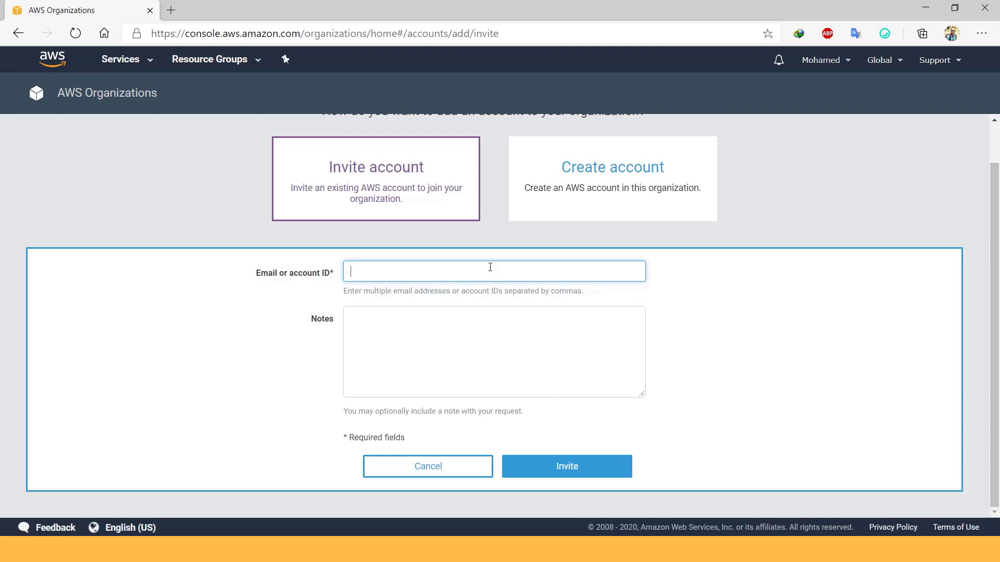
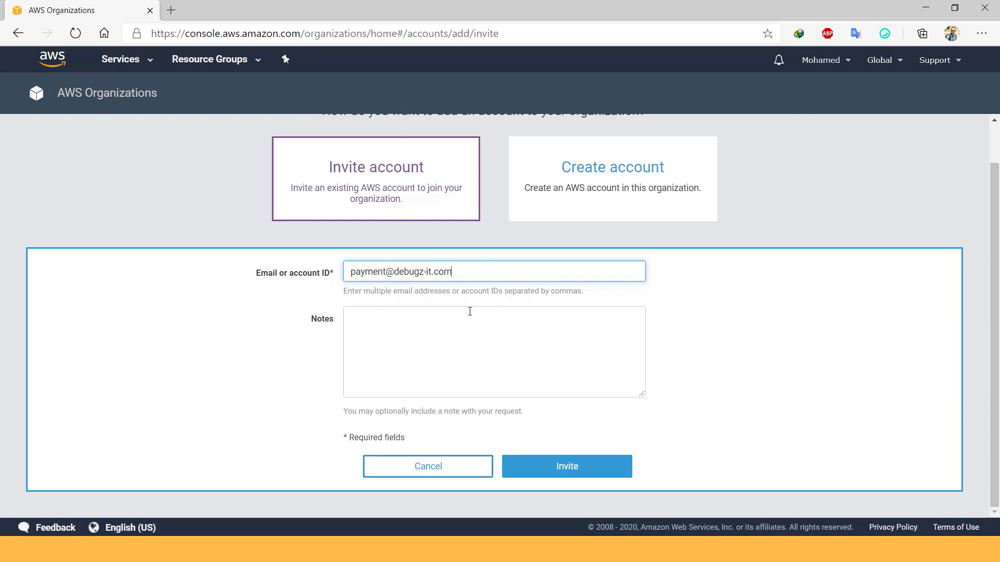
click(470, 311)
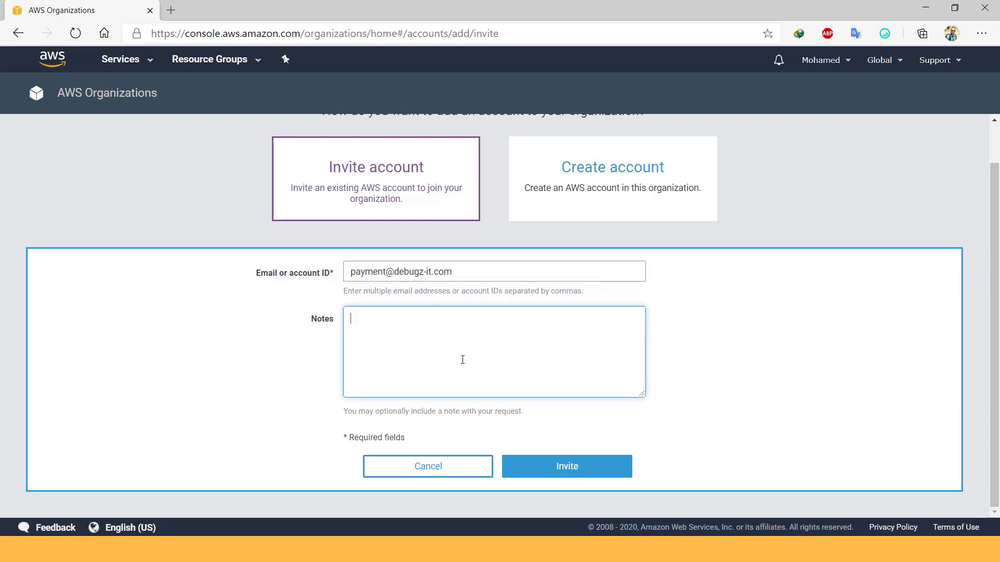
text(Welcome to our Org.)
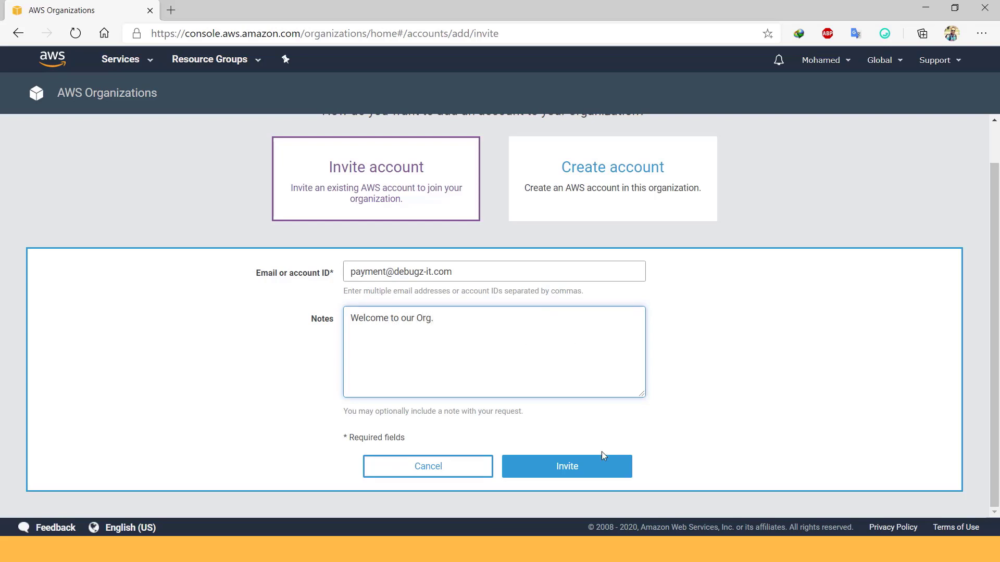
click(571, 469)
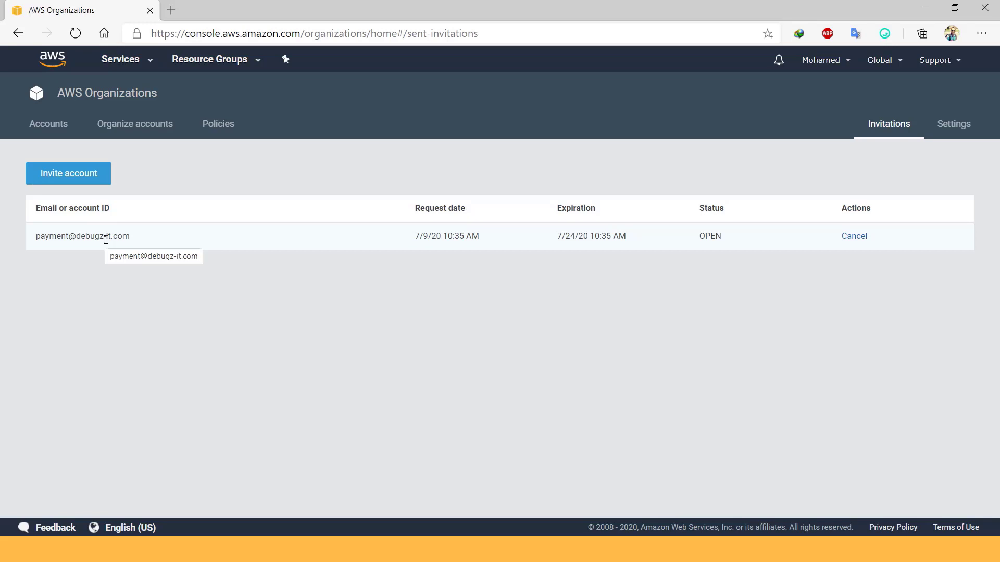
- Return to the Accounts list, then switch to the invitation email in Outlook
click(58, 130)
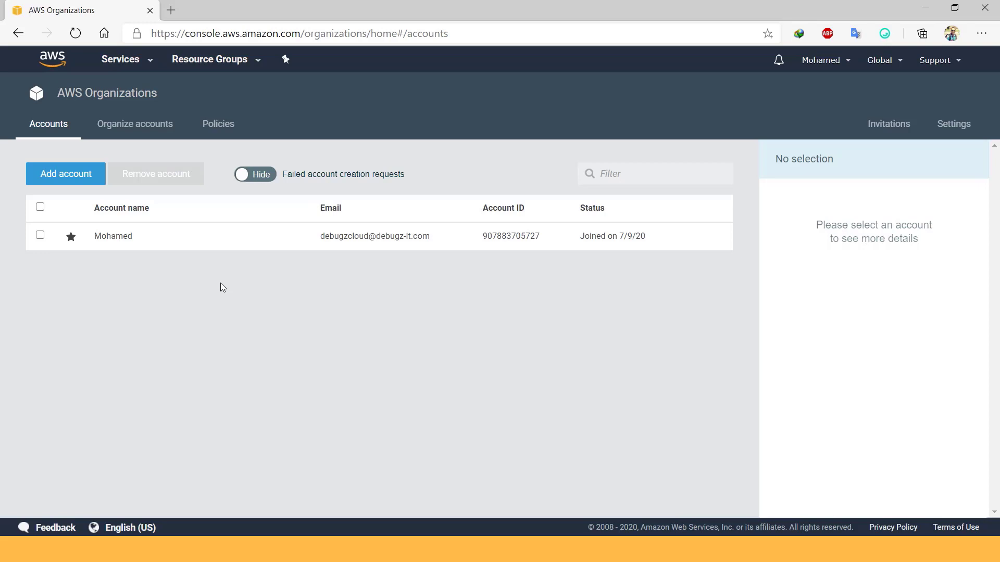
key(alt+Tab)
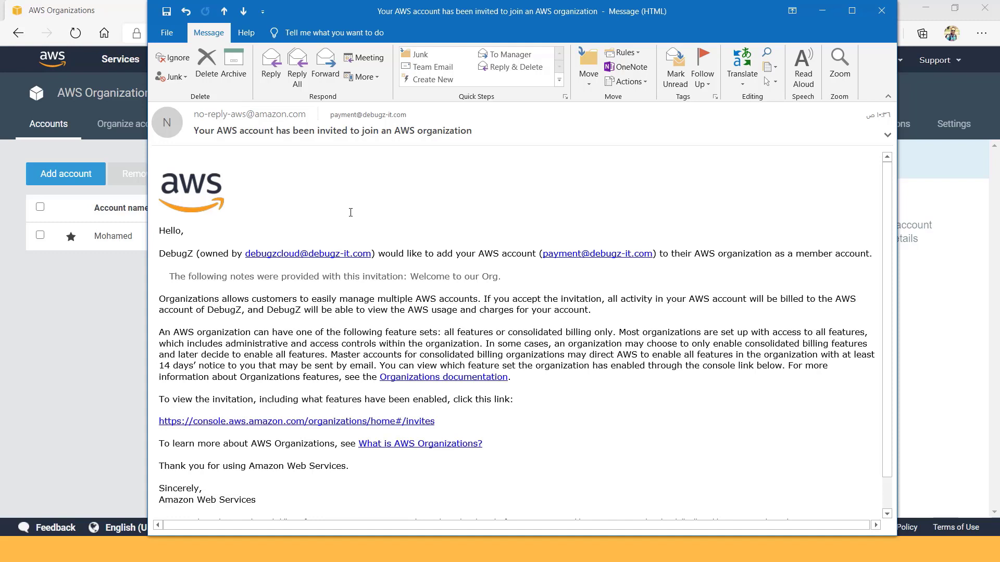
- Go back to the browser's Add account page, rechecking the Outlook invitation email along the way
click(111, 294)
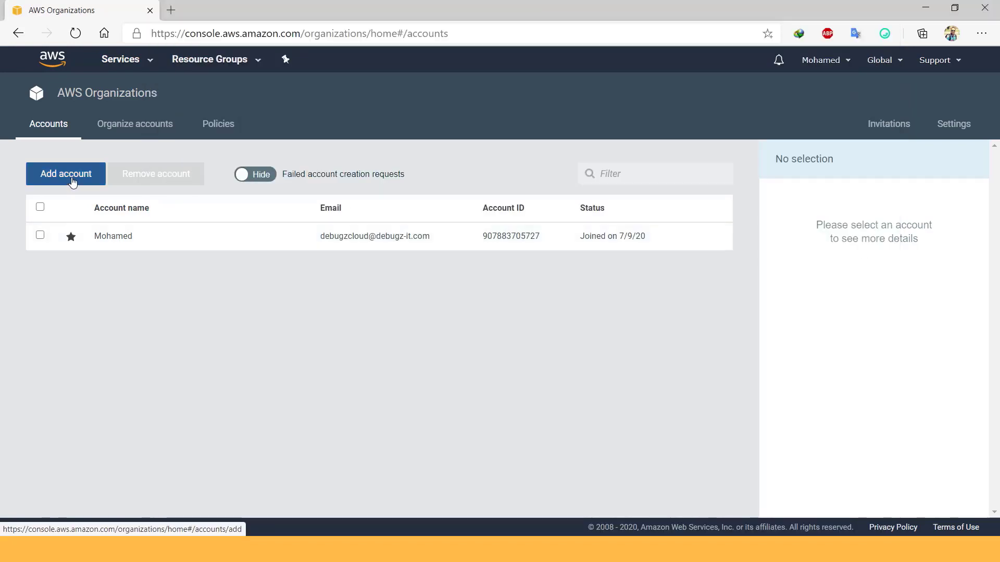
click(76, 177)
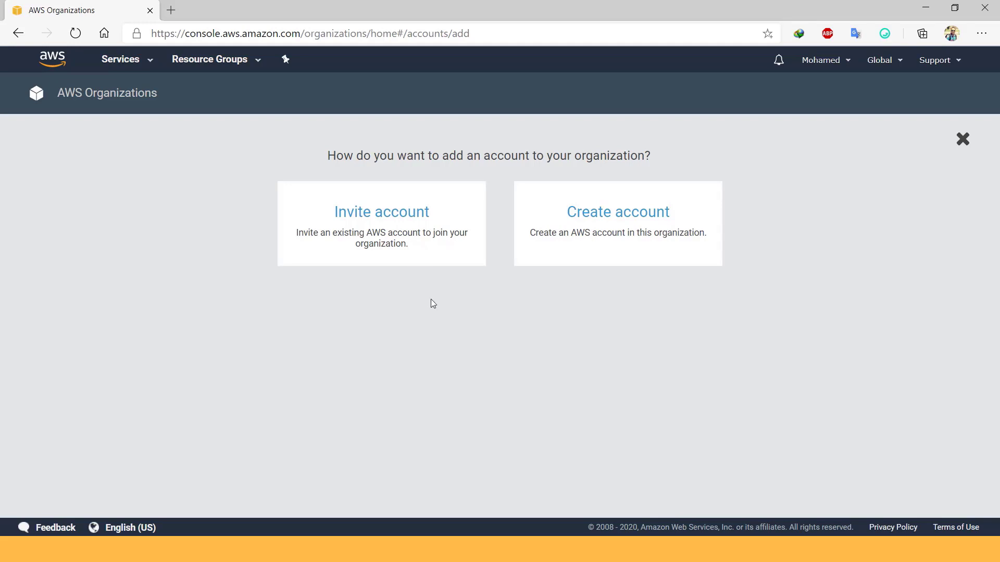
key(alt+Tab)
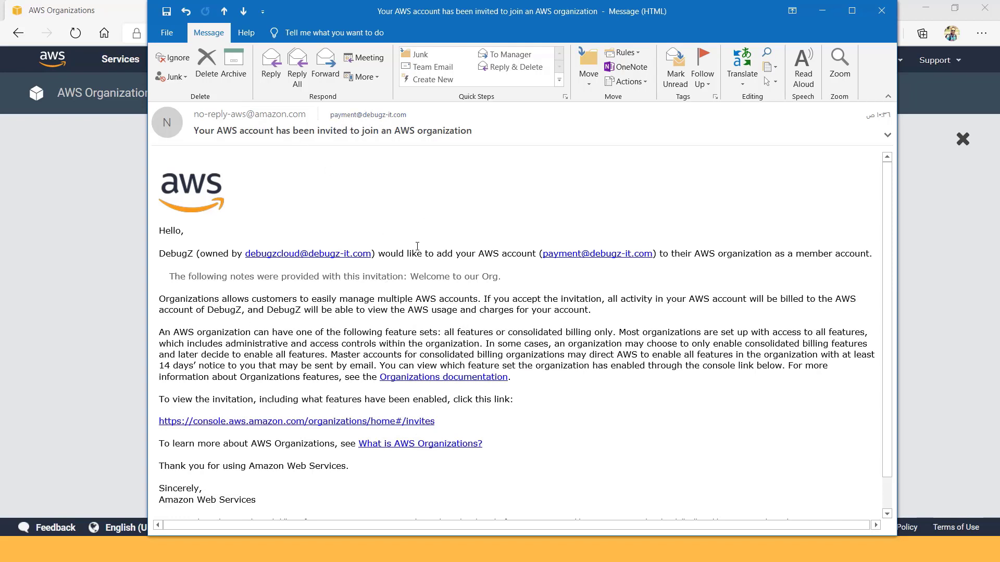
click(86, 237)
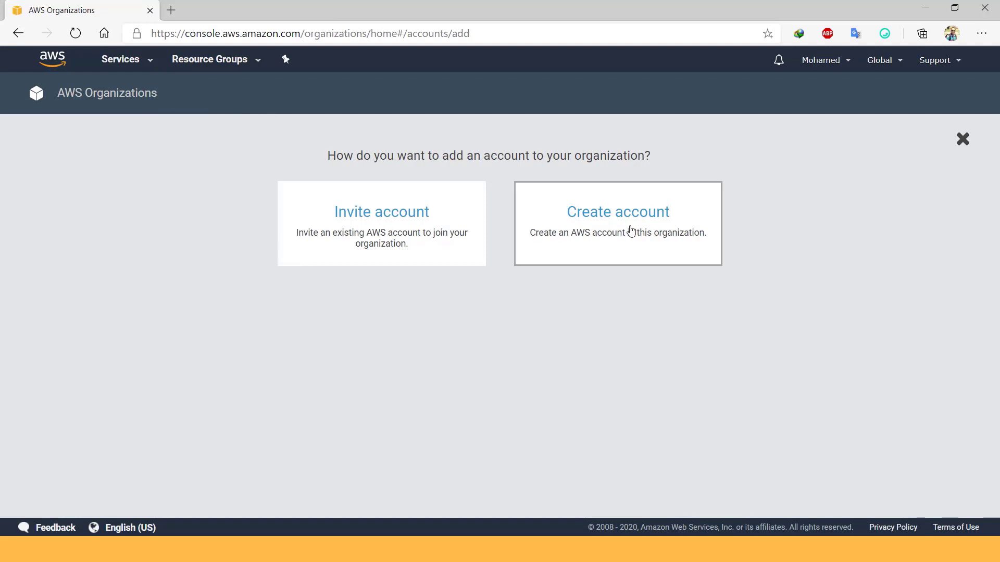
- Create a new account named Payment with the pasted payment e-mail and IAM role OrgPayU
click(646, 235)
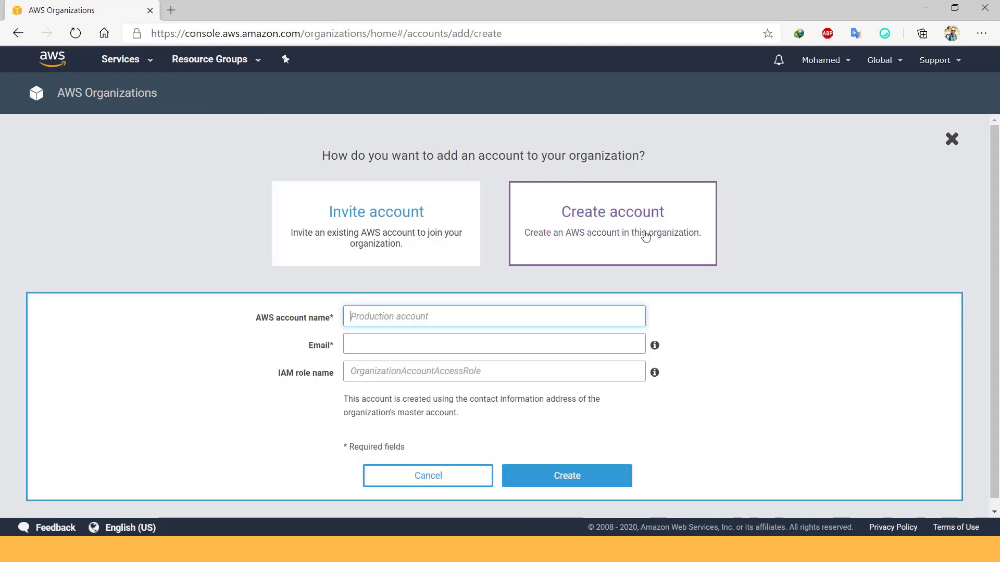
click(449, 316)
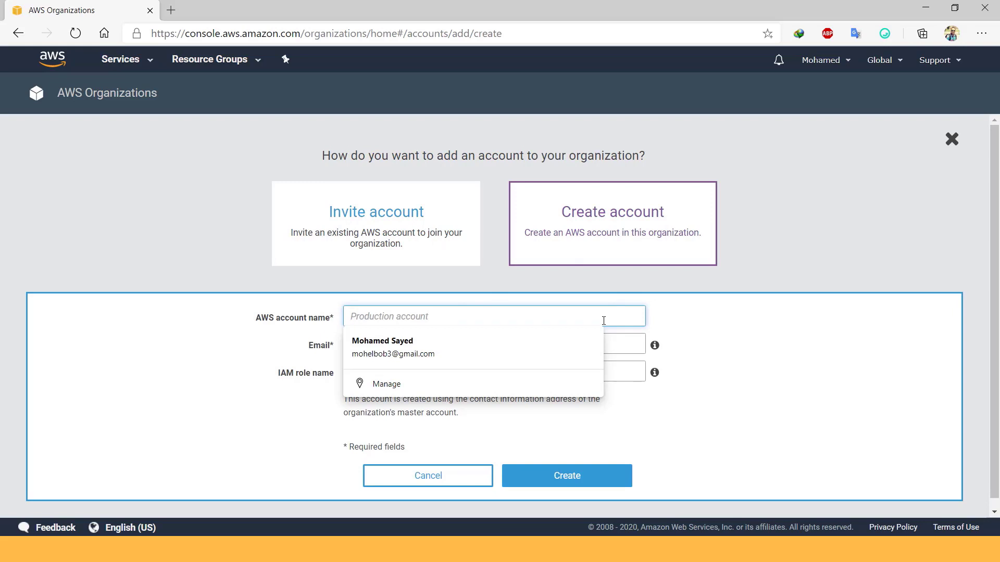
text(Payment)
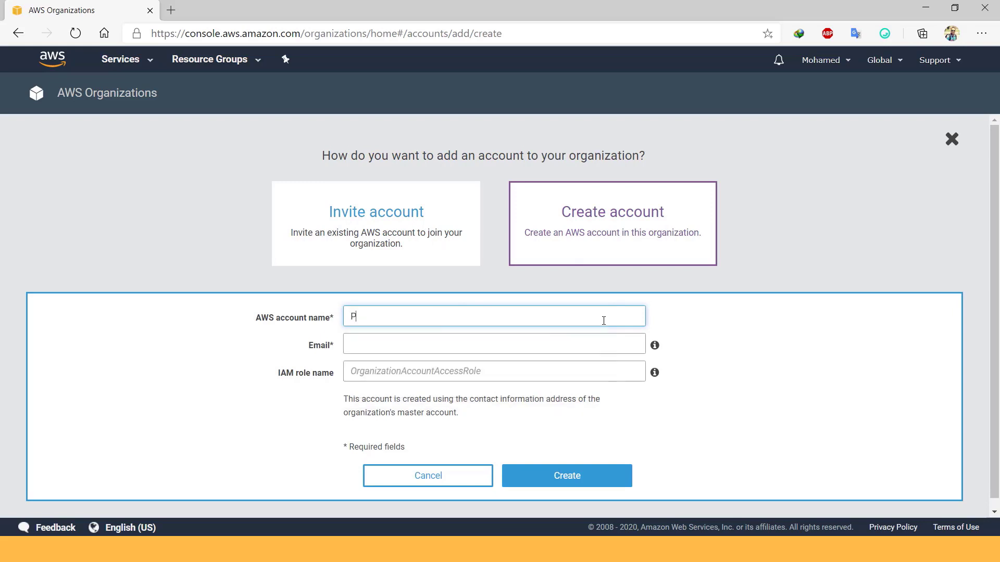
click(527, 342)
key(ctrl+v)
key(Tab)
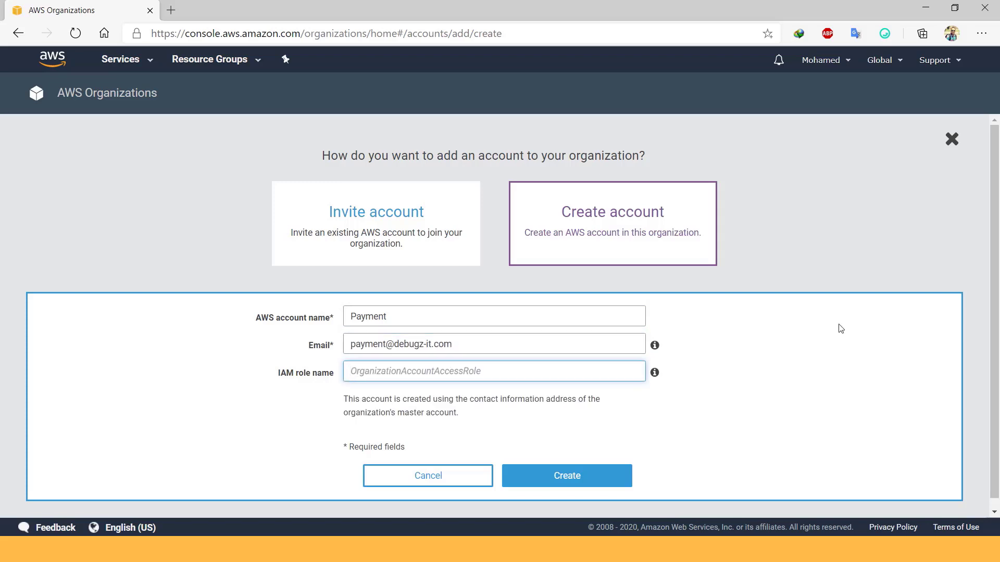
text(OrgP)
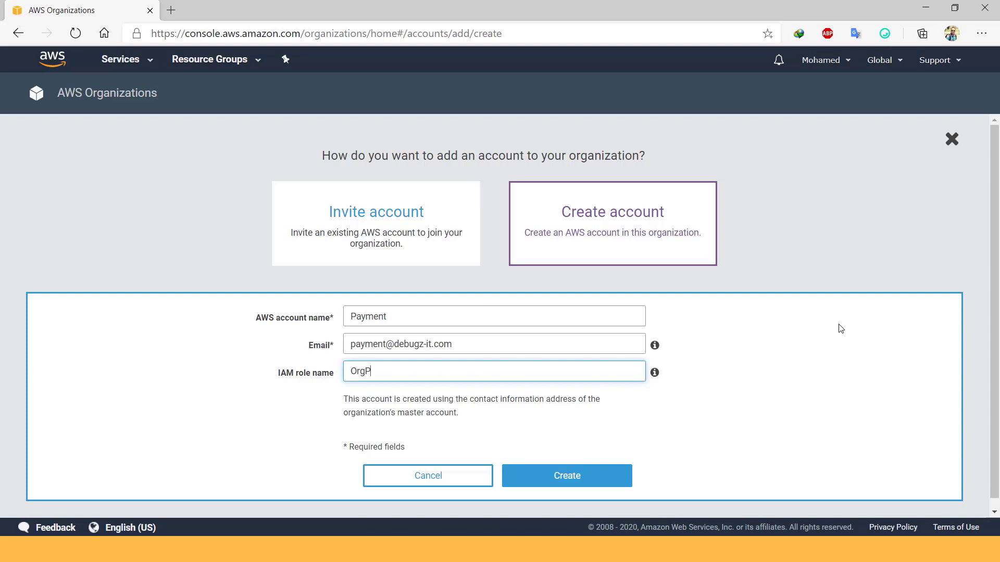
text(ayU)
click(596, 475)
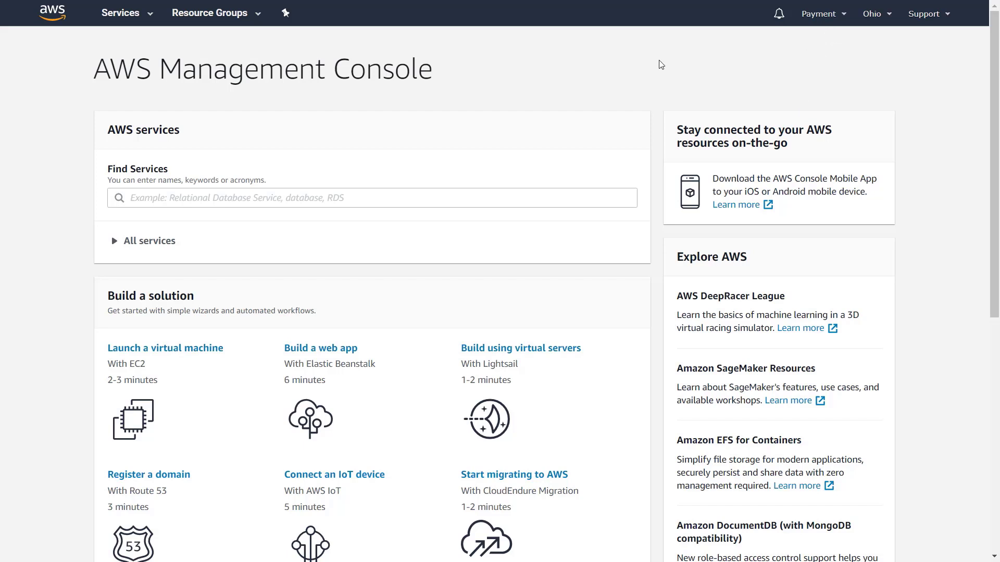
- Open a new InPrivate browsing window with Ctrl+Shift+N
key(ctrl+shift+n)
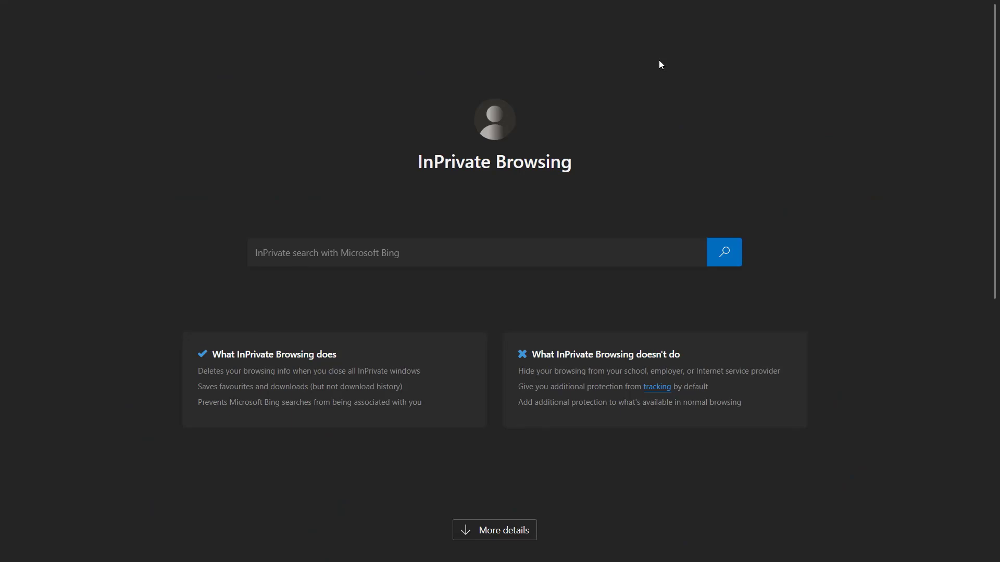
- Load the pasted organization invitation link in the private window
click(304, 32)
key(ctrl+v)
key(Return)
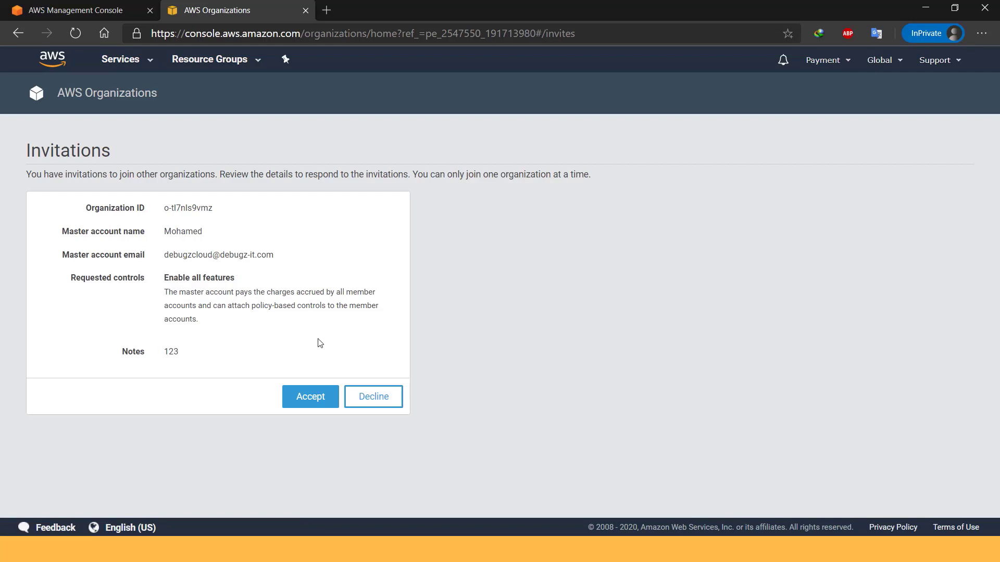
- Accept and confirm the invitation, then view the organization's accounts via My Organization
click(308, 398)
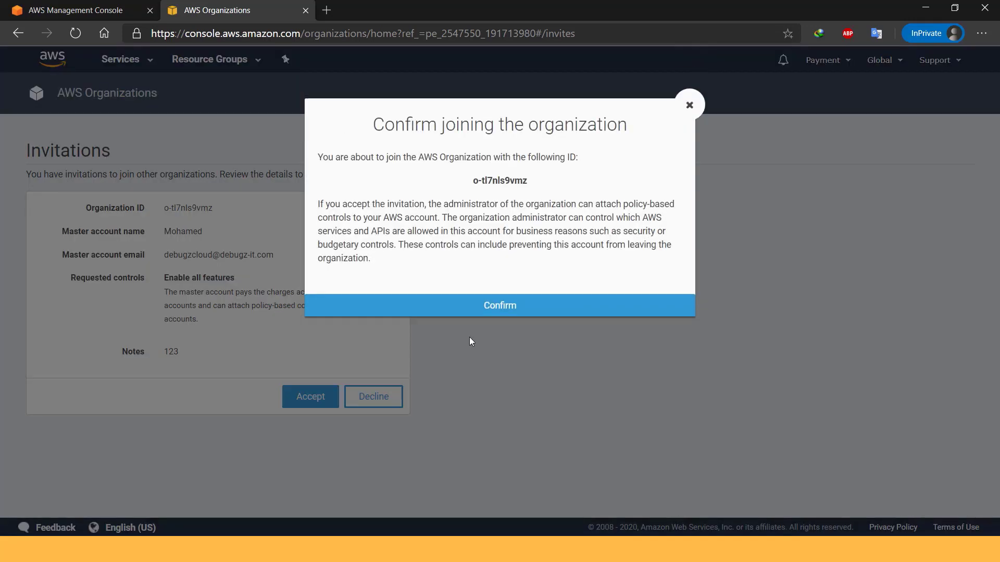
click(498, 306)
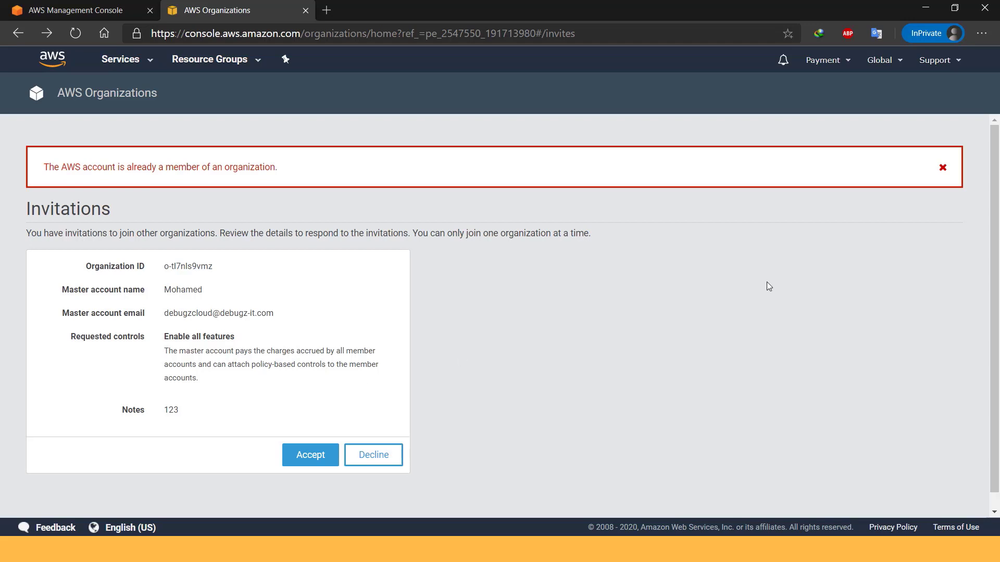
click(838, 65)
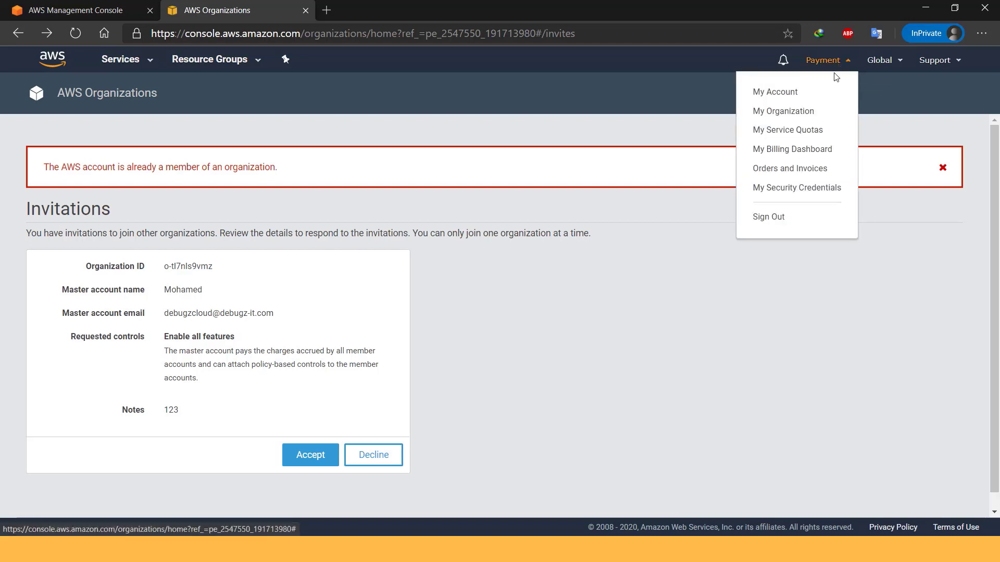
click(801, 112)
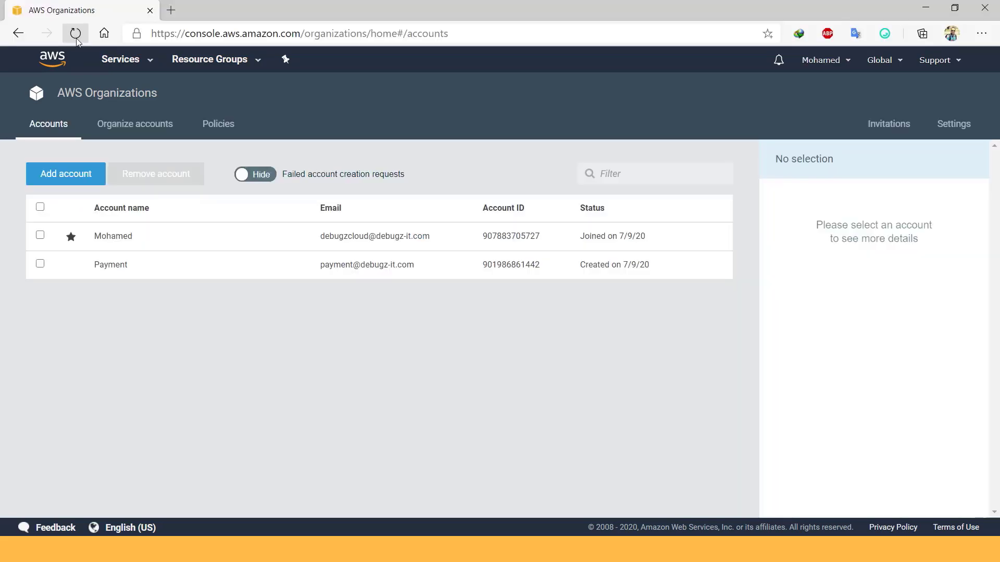
- Reload AWS Organizations and show the Root structure with two accounts, including Payment
click(78, 35)
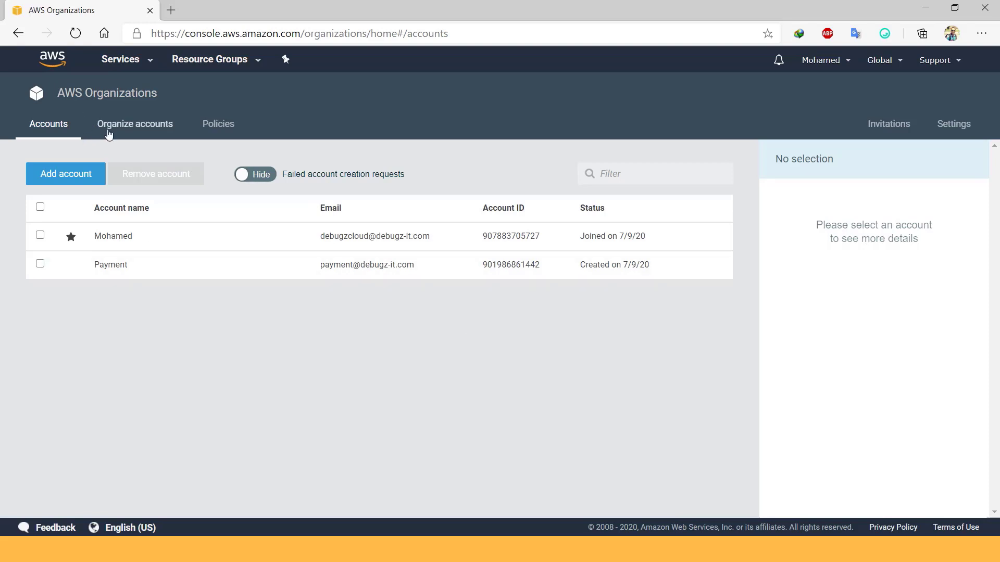
click(140, 130)
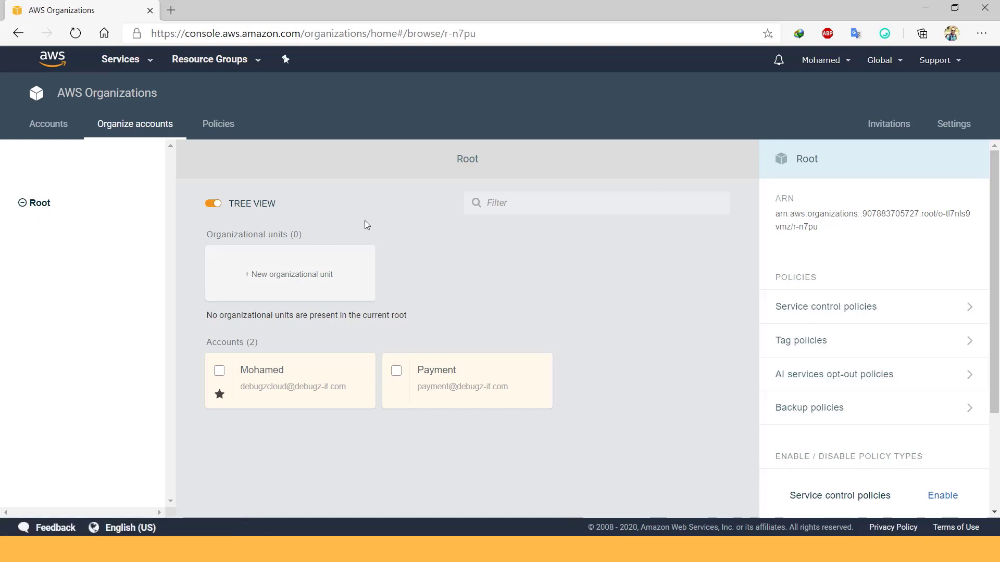
- Add an organizational unit named 'Finance' under Root and tick the Payment account
click(310, 278)
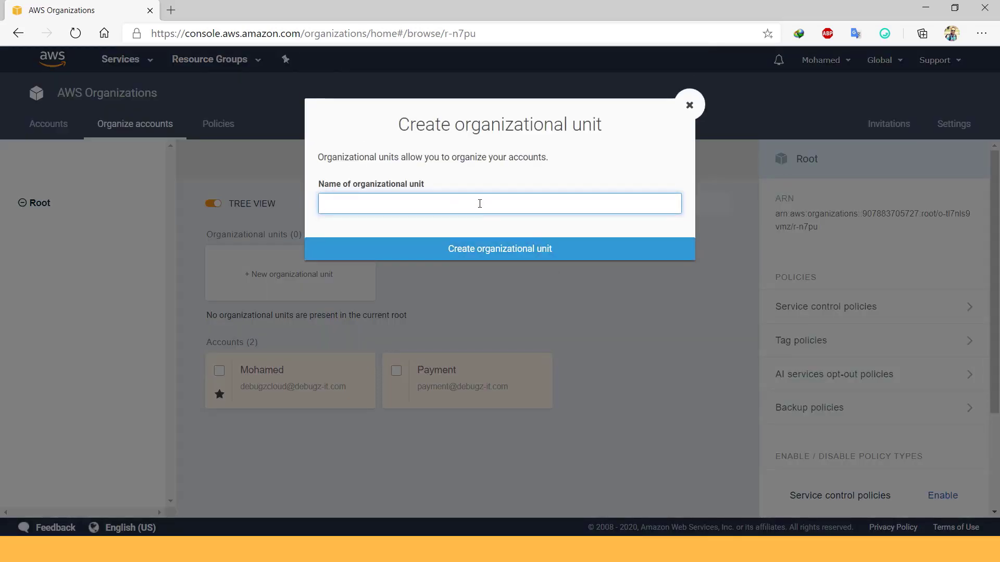
text(Finance)
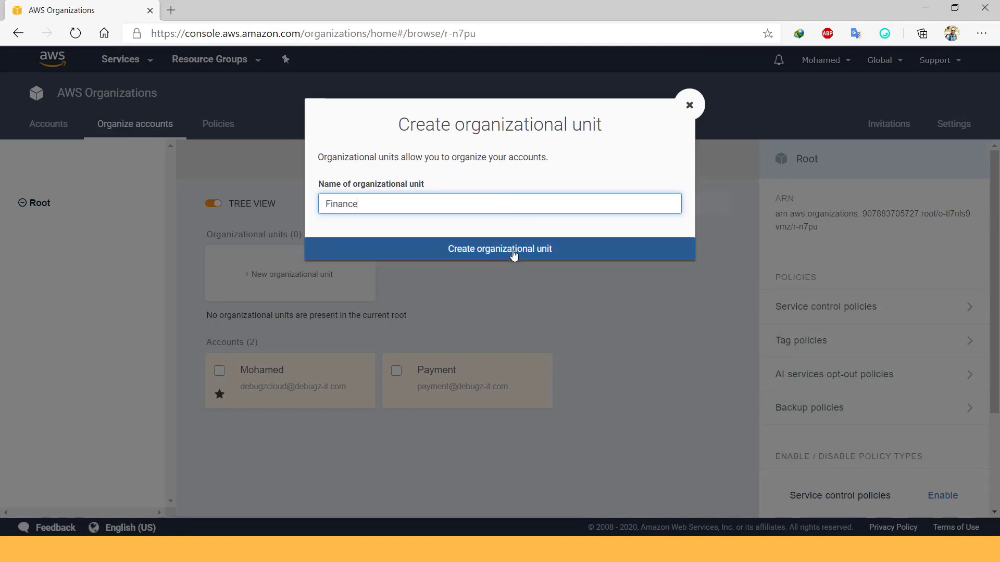
click(511, 252)
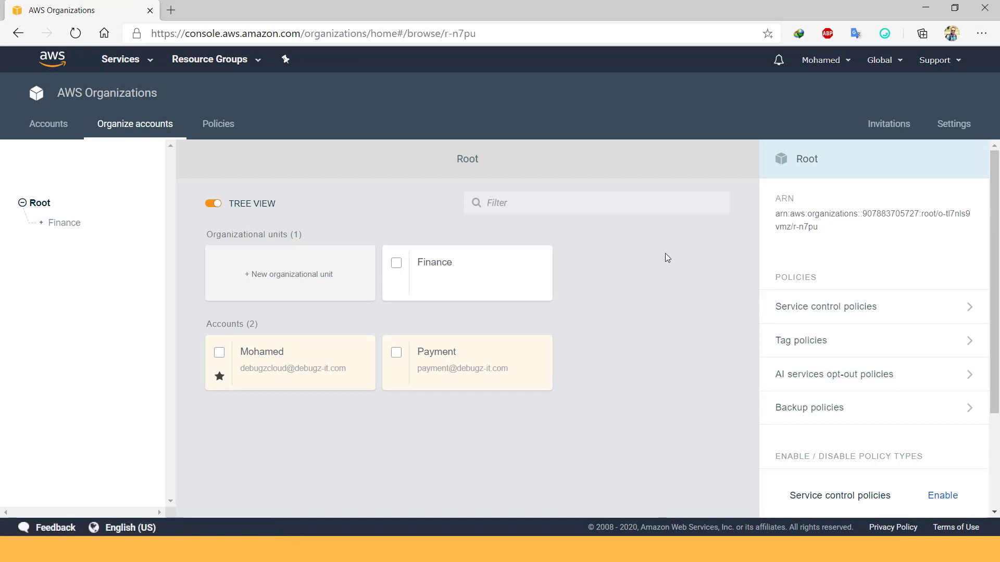
click(396, 353)
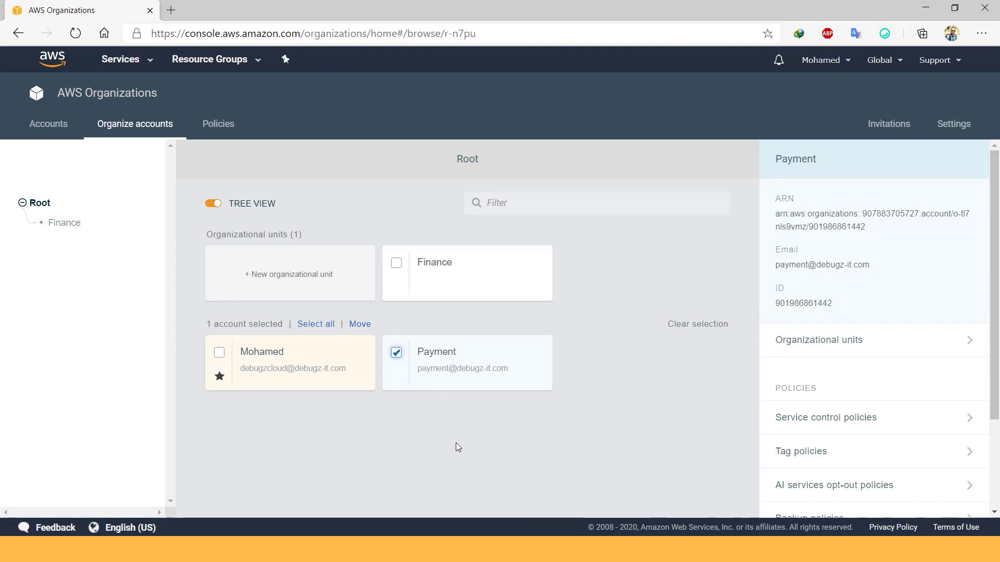
- Move the Payment account into Finance and expand Finance in the tree to confirm it
click(359, 325)
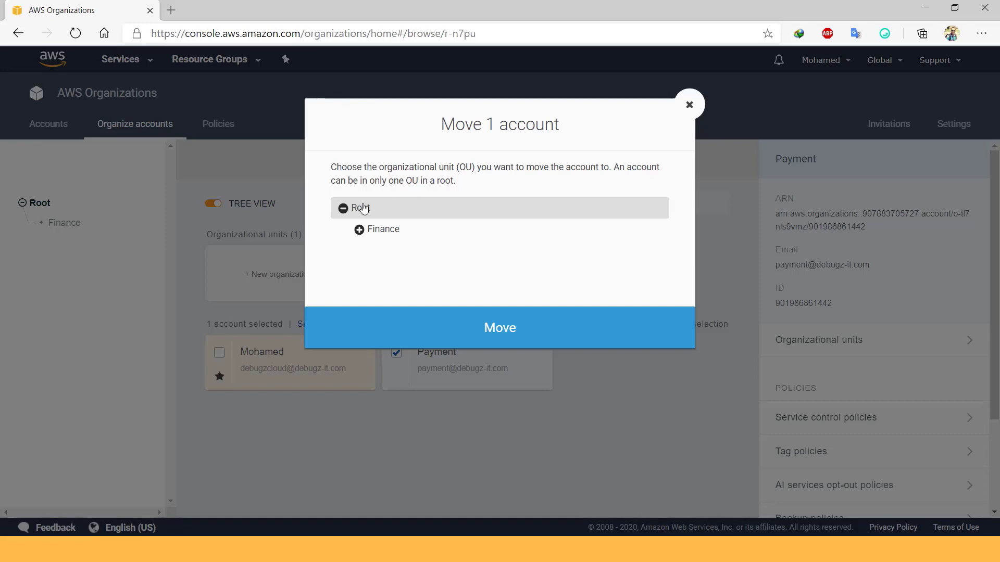
click(397, 234)
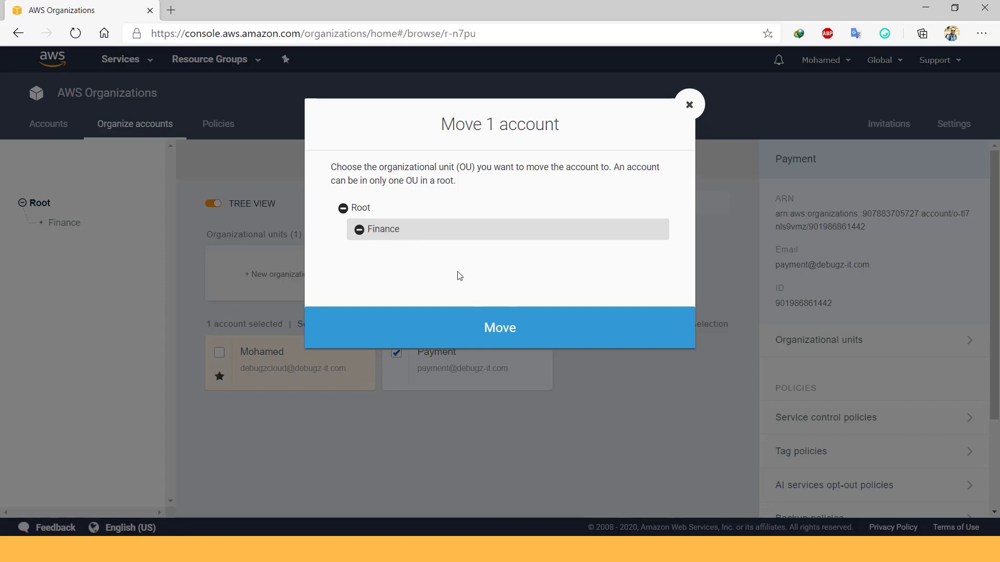
click(503, 334)
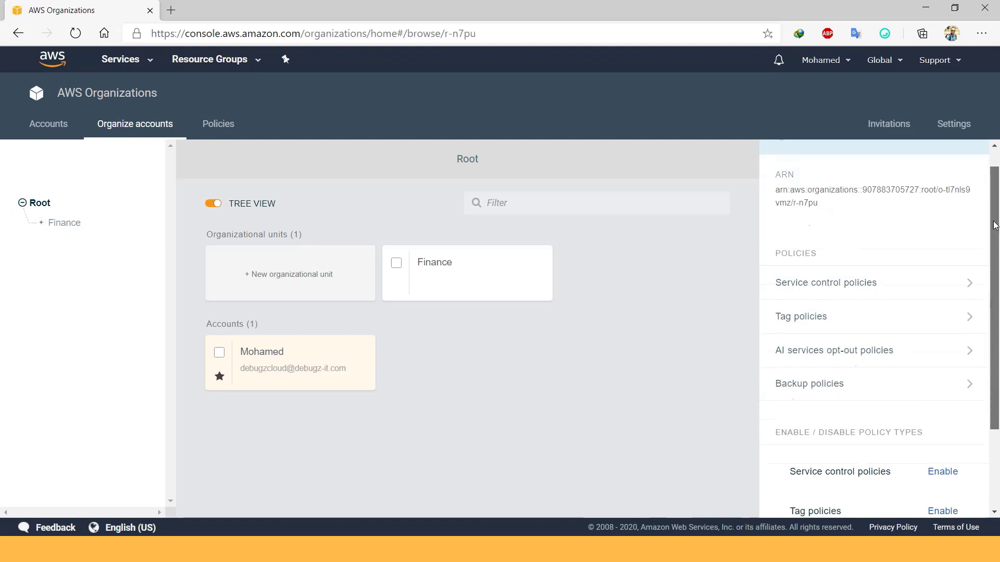
click(41, 223)
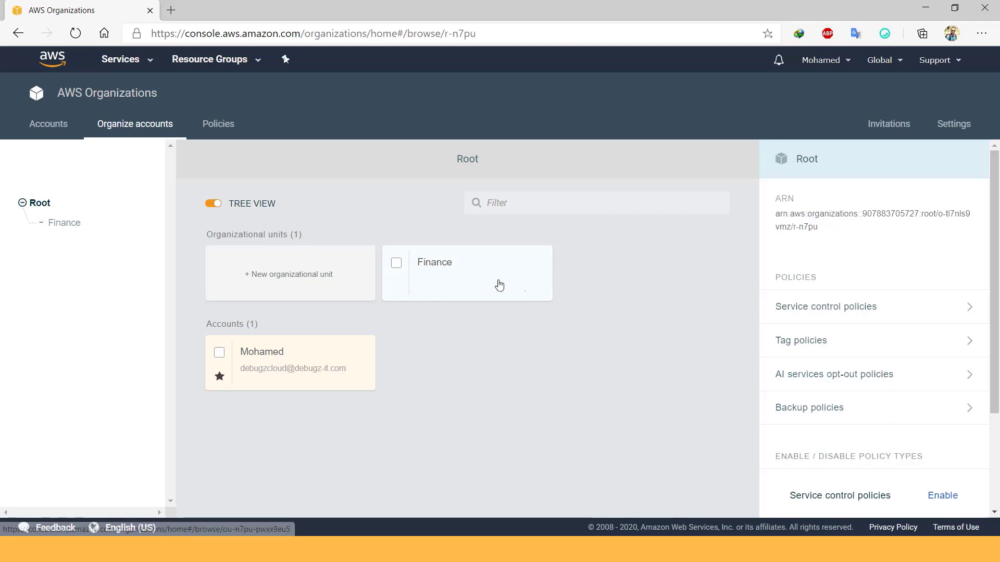
click(491, 295)
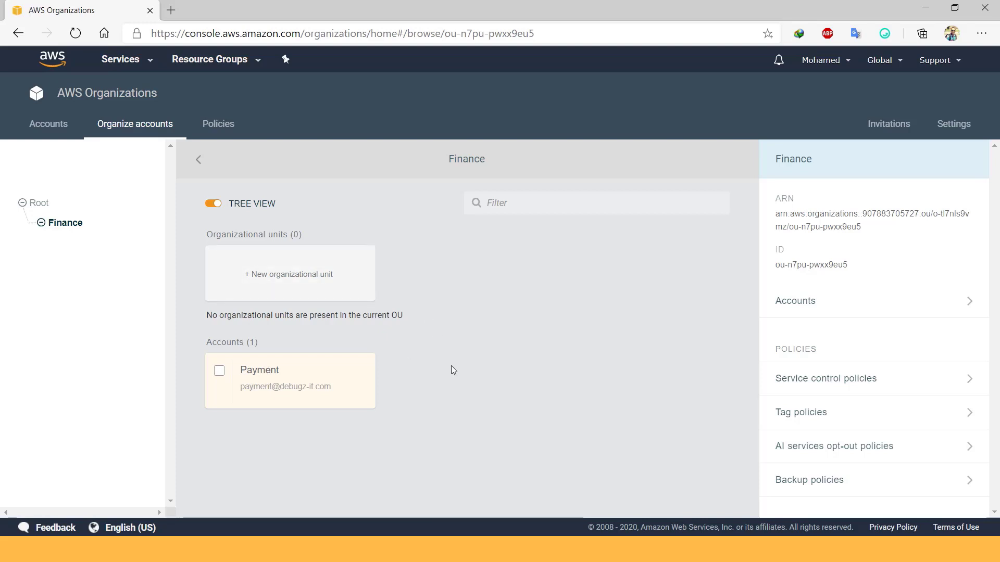
click(215, 204)
click(37, 203)
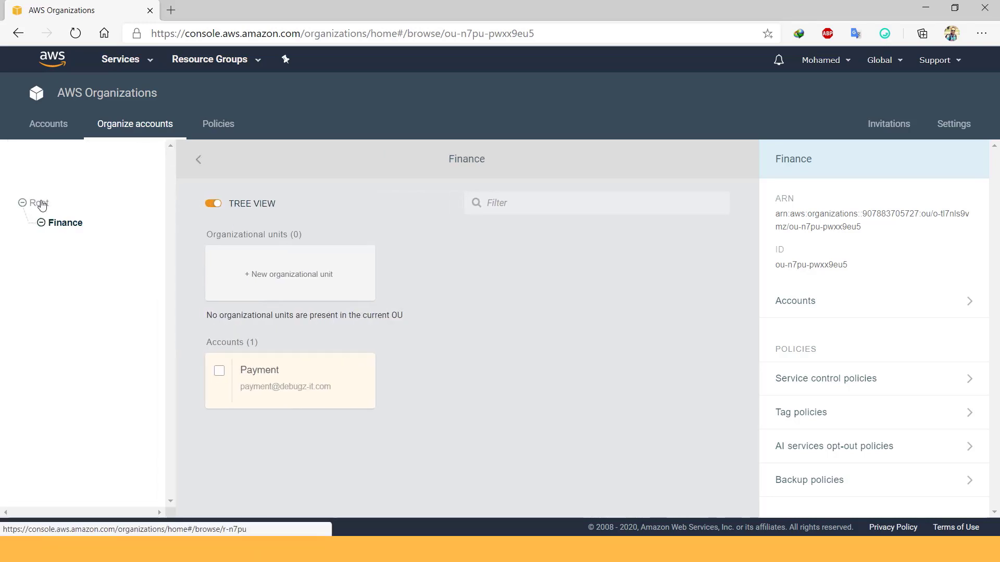
click(39, 203)
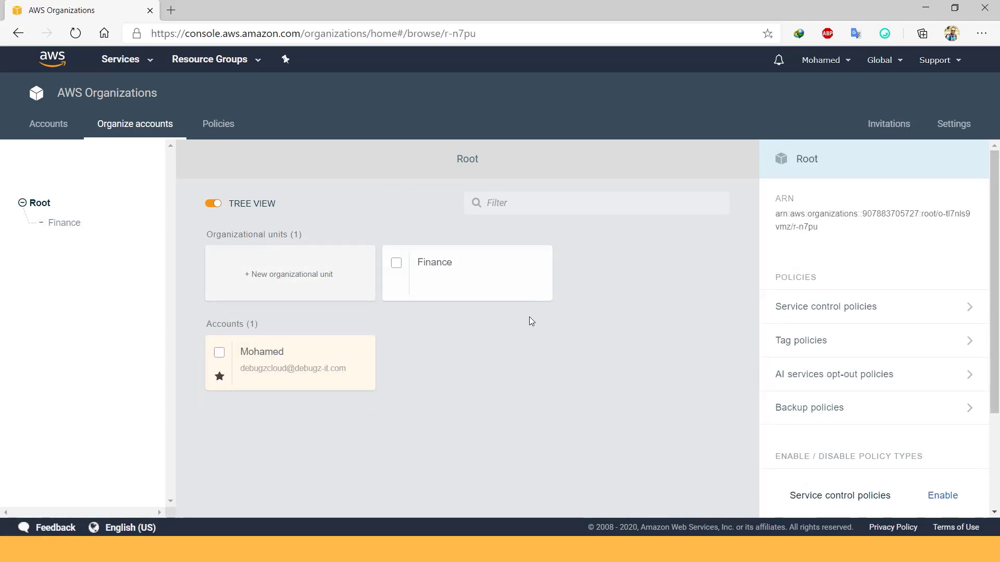
- Review the disabled policy types on the Policies page, then glance at Accounts and Organize accounts
click(218, 125)
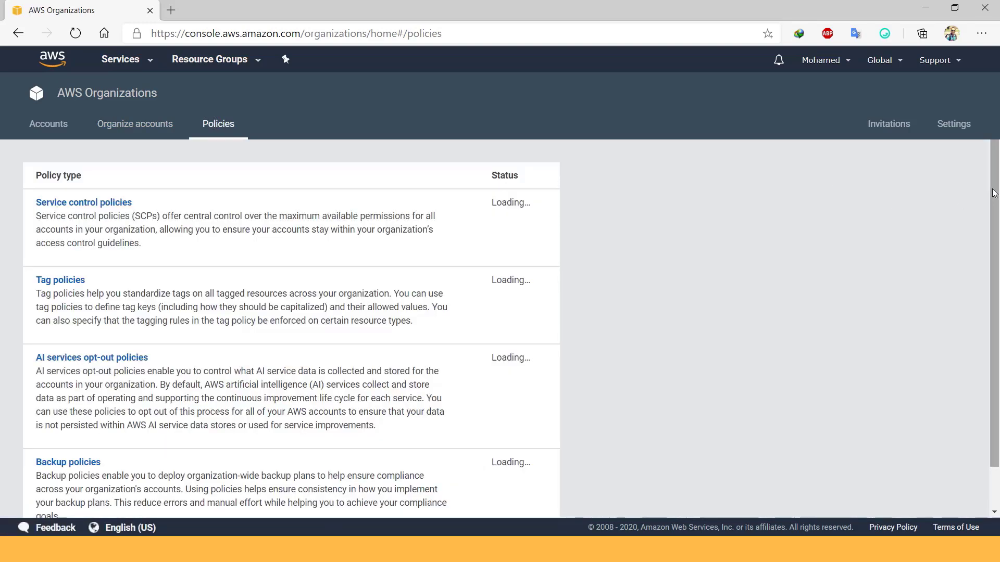
scroll(995, 181, down, 1)
scroll(432, 285, up, 1)
drag(995, 174, 995, 233)
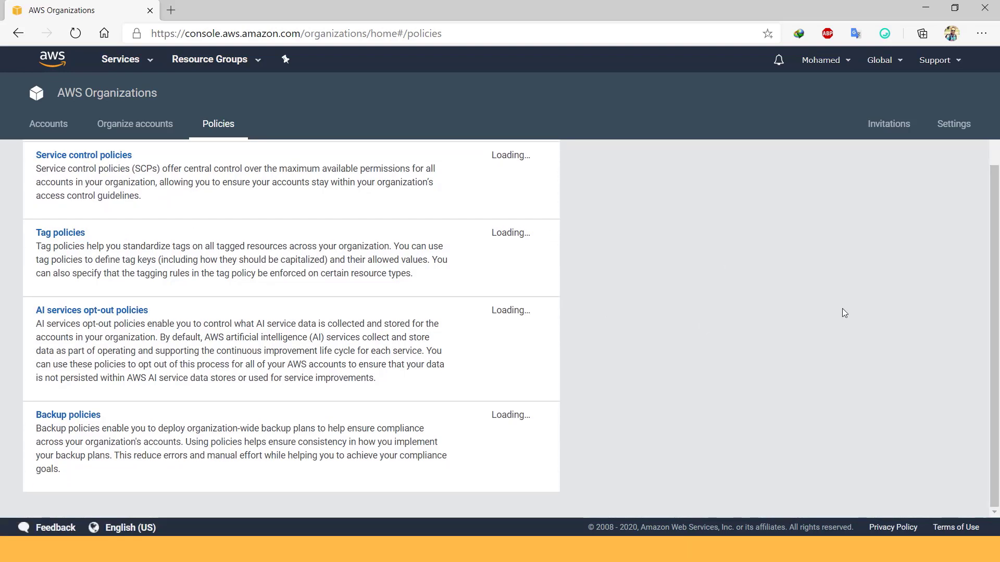
drag(995, 304, 995, 263)
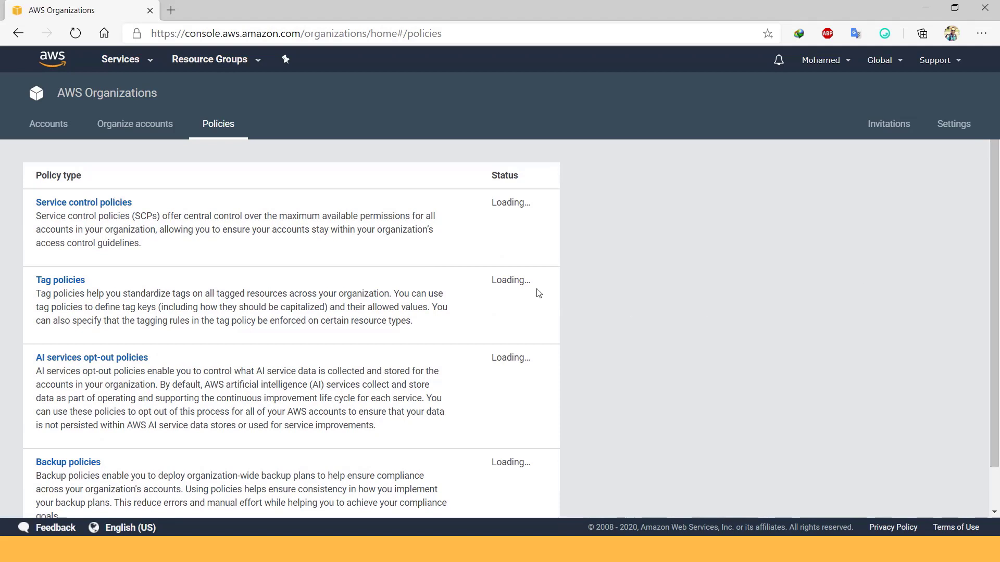
click(53, 130)
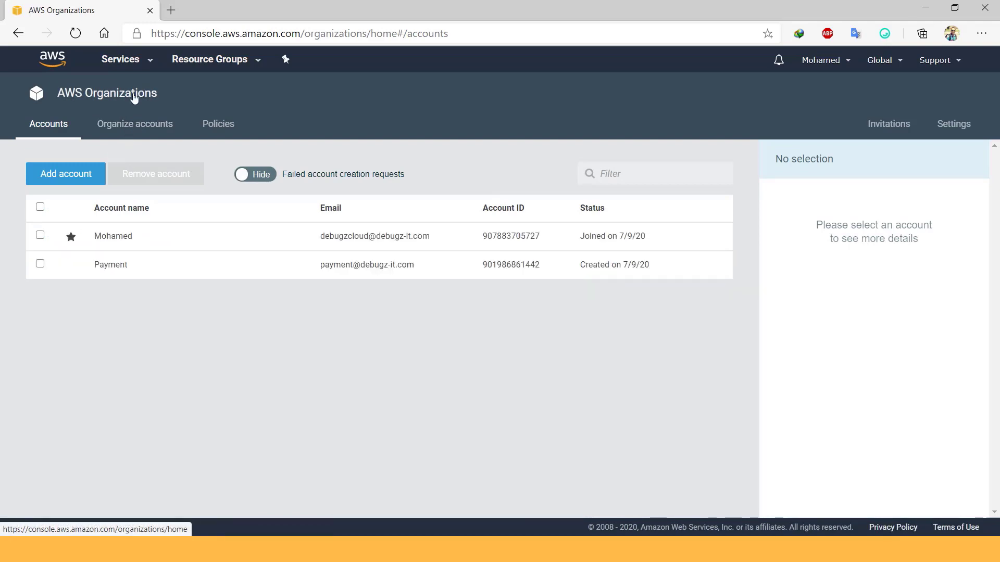
click(135, 130)
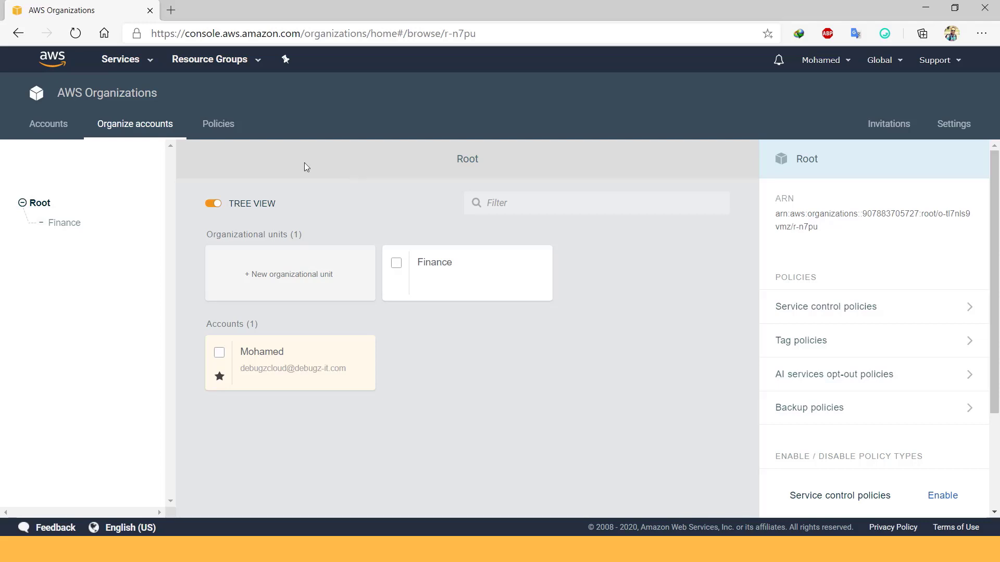
- Inspect Service control policies, still not enabled, then return to the Root account structure
click(219, 126)
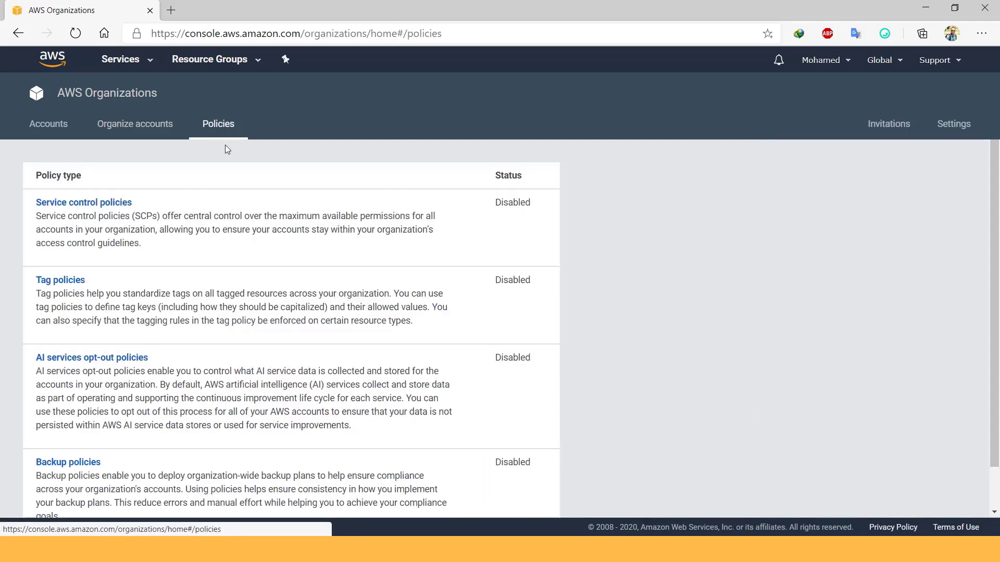
click(89, 204)
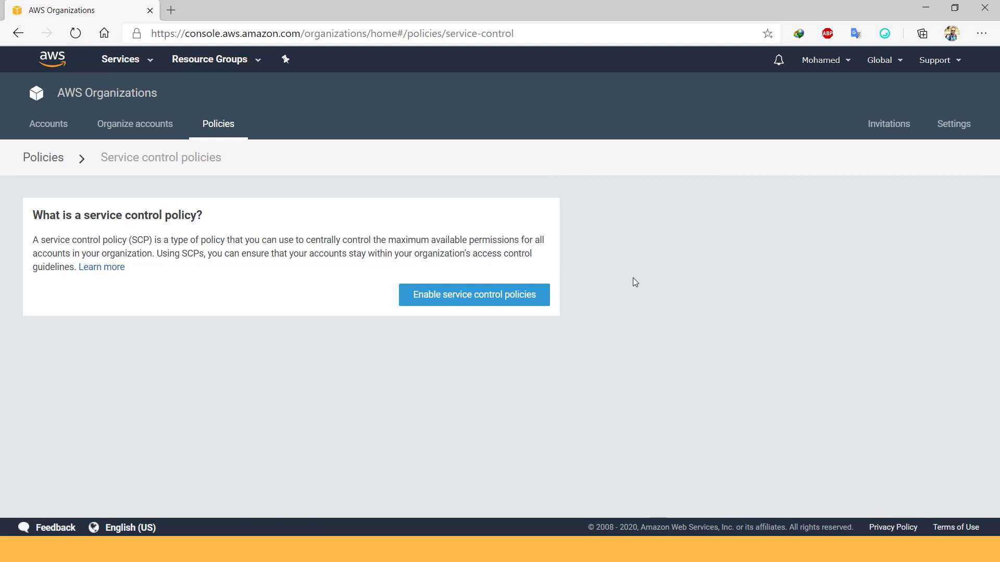
click(140, 124)
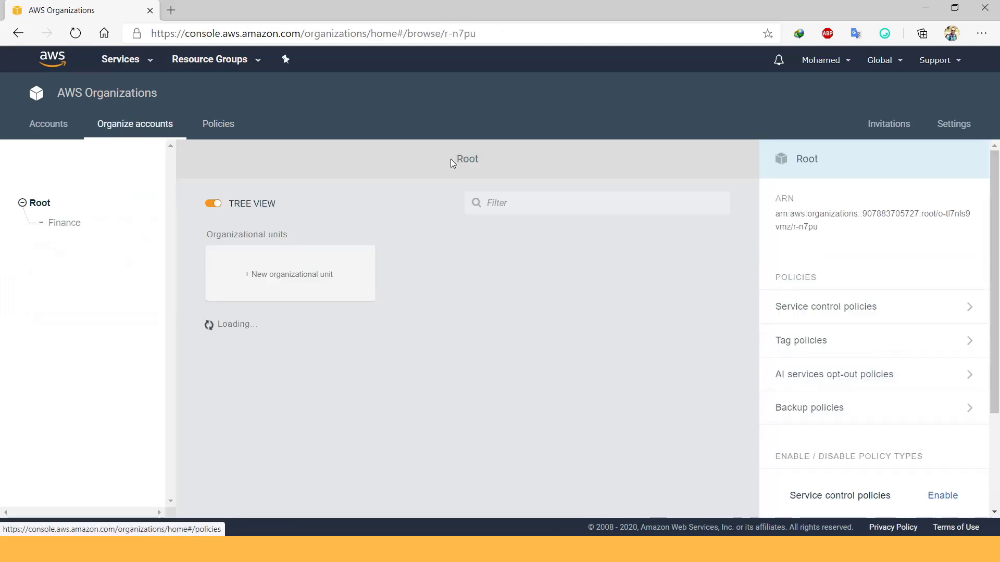